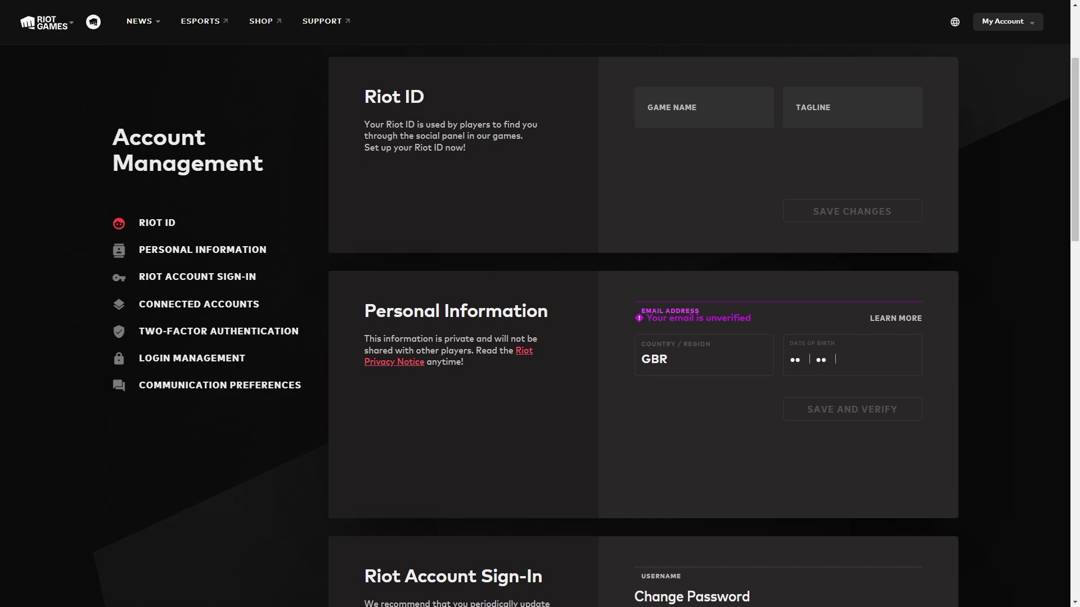
scroll(591, 249, "down", 2)
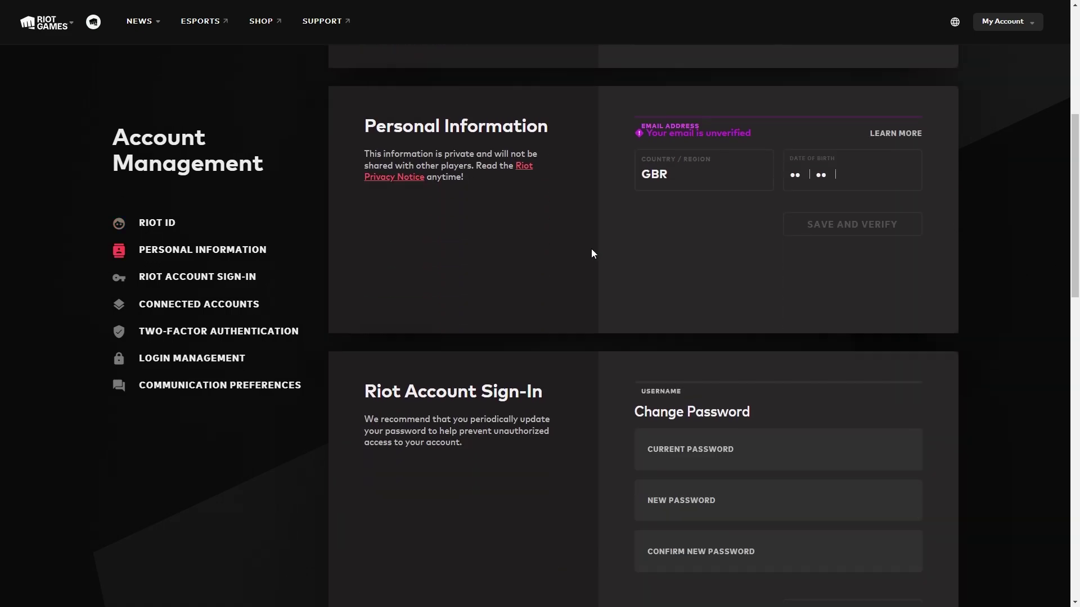
scroll(603, 254, "down", 1)
scroll(612, 254, "down", 2)
scroll(612, 251, "down", 1)
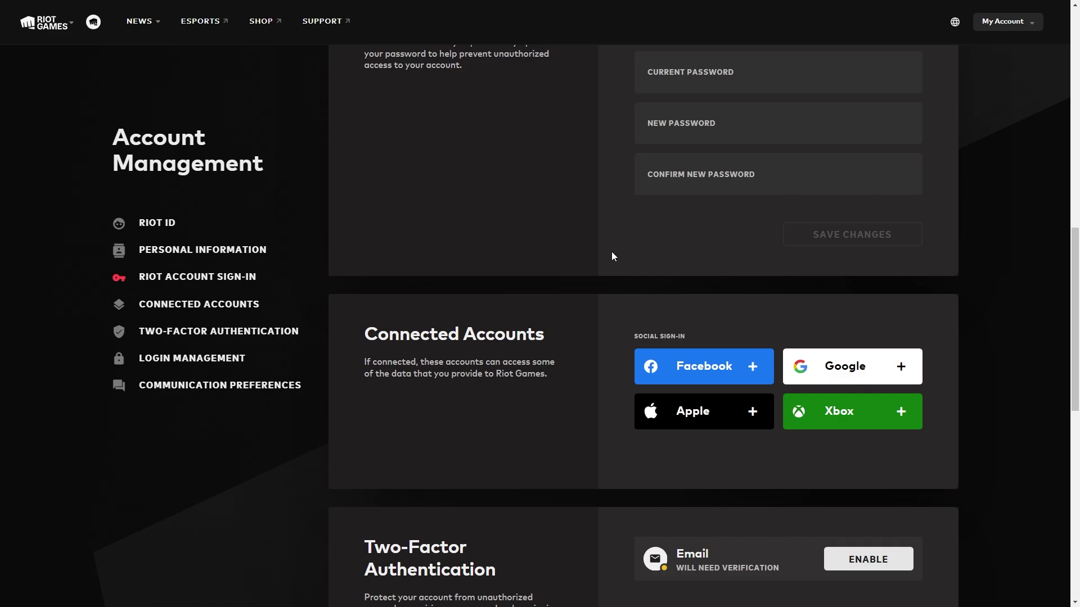
scroll(612, 253, "up", 4)
scroll(612, 253, "up", 4)
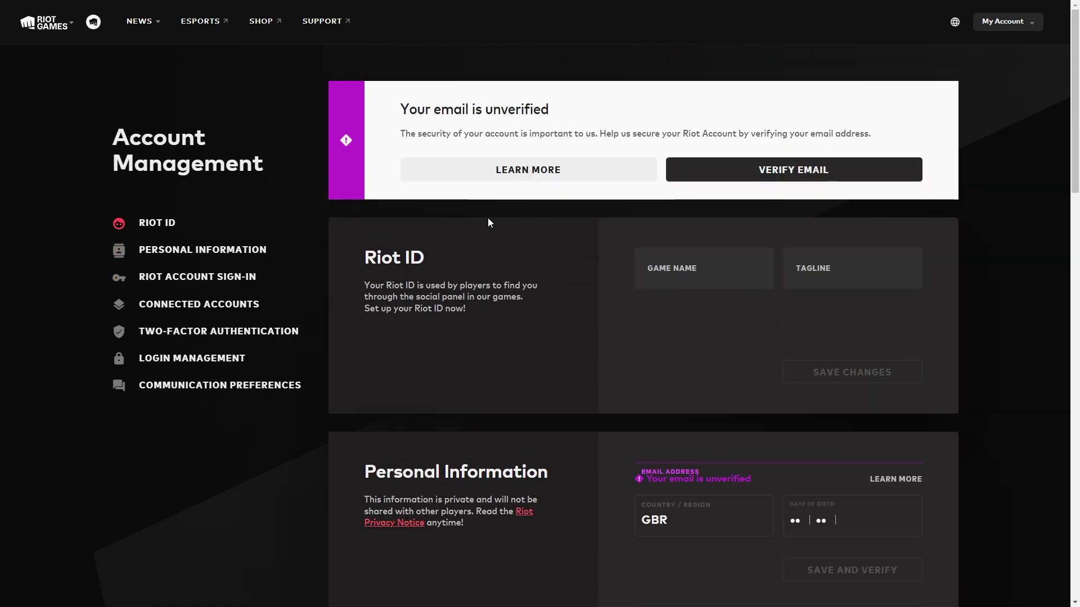
Step: Glance at the Riot games overview, then go to the Riot Support help center
left_click(58, 28)
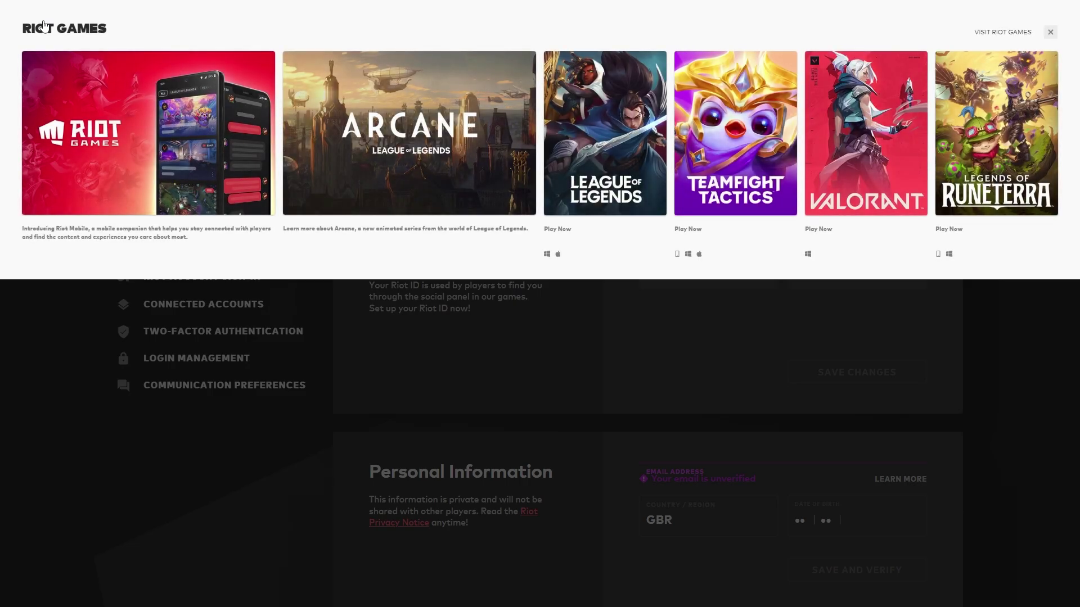
left_click(45, 28)
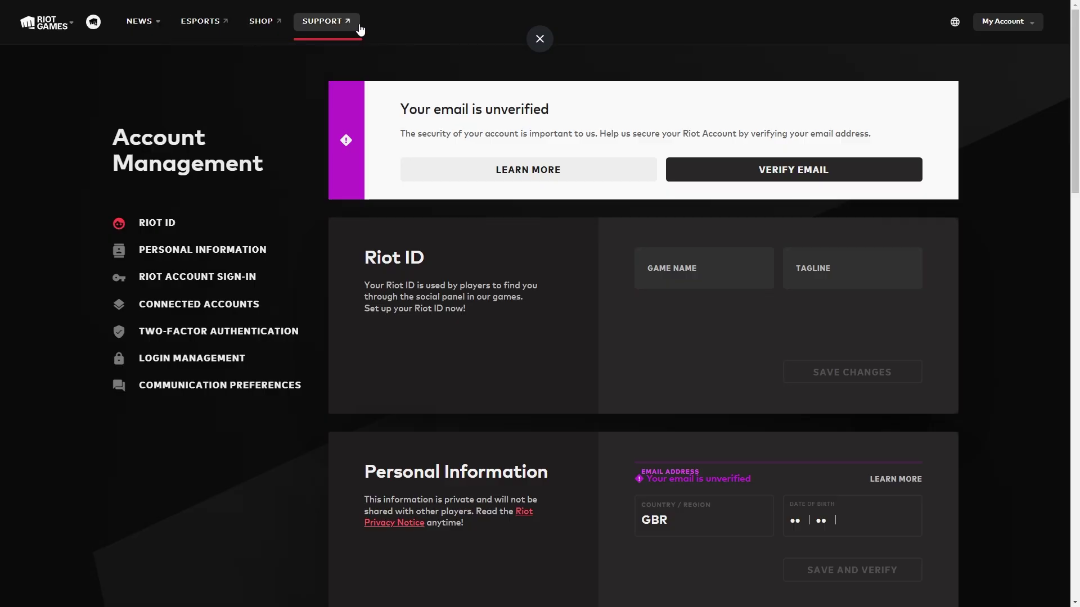
mouse_move(327, 21)
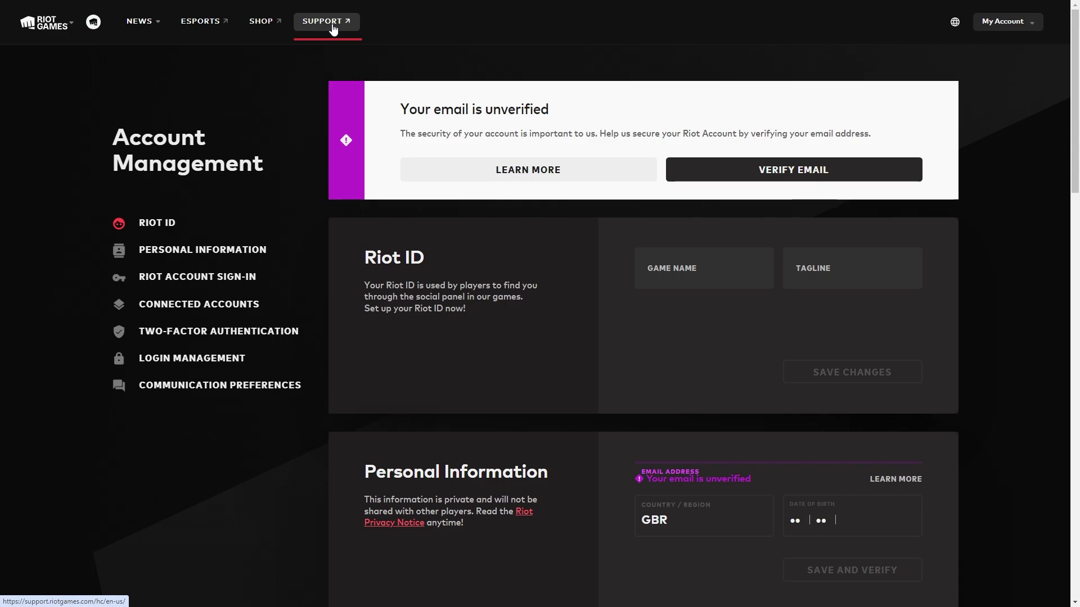
left_click(333, 28)
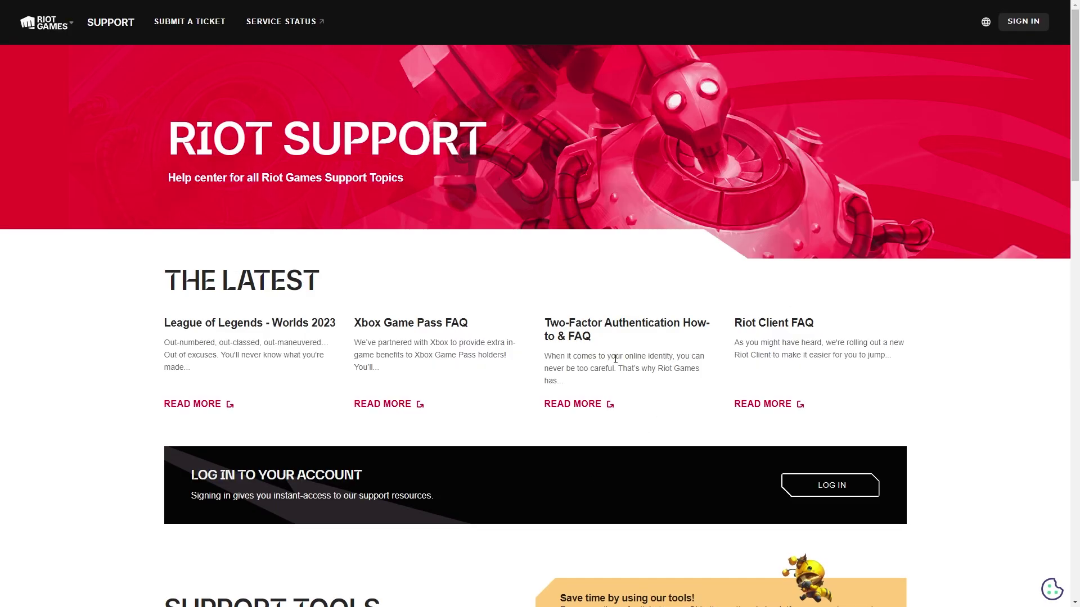
scroll(584, 259, "down", 3)
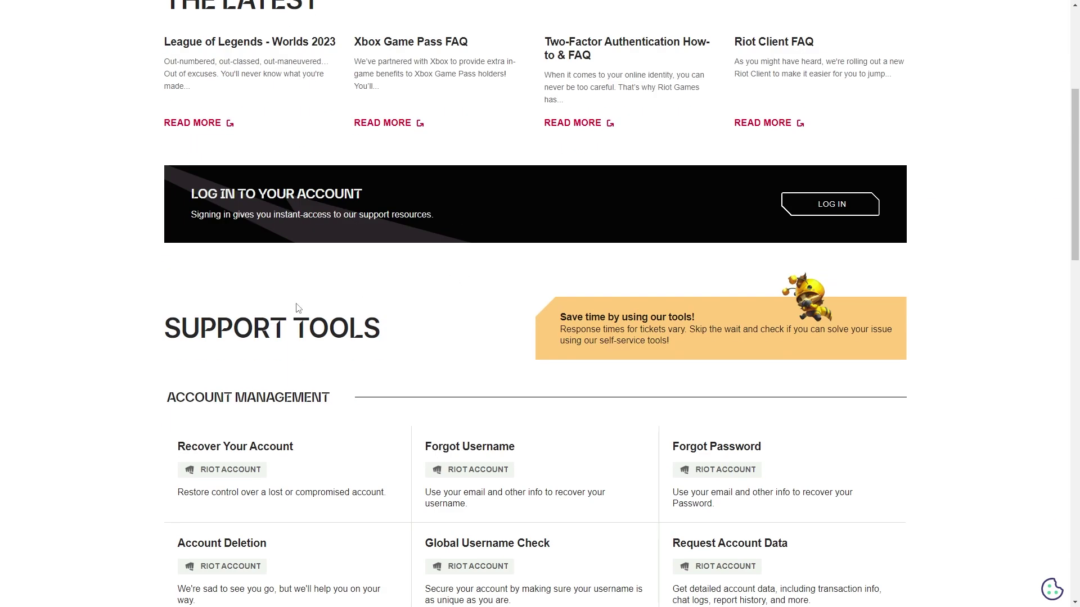
scroll(296, 309, "down", 2)
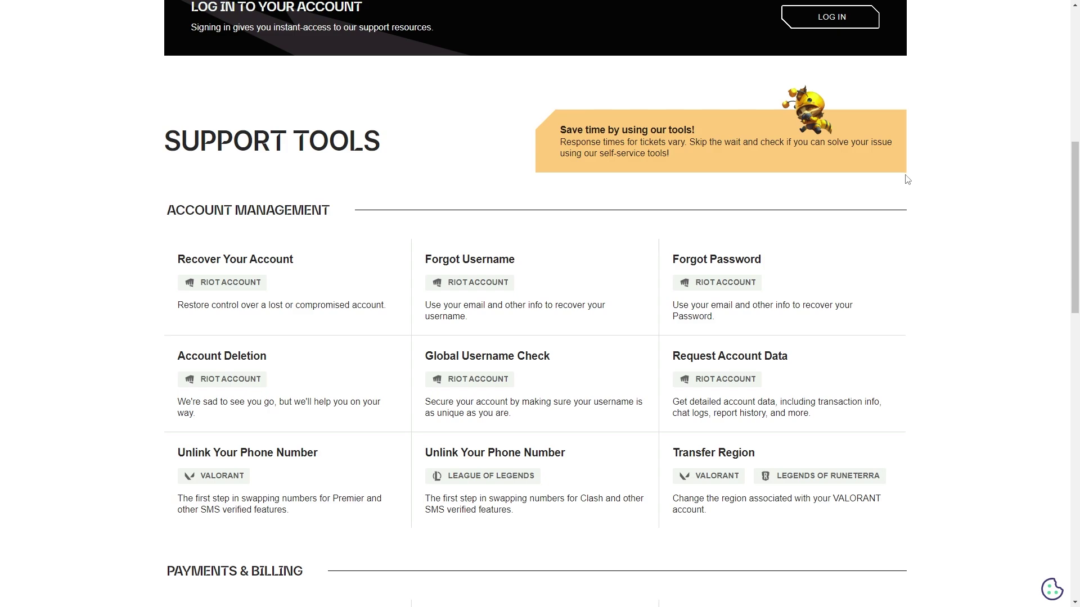
scroll(906, 180, "down", 1)
scroll(906, 180, "down", 2)
scroll(906, 180, "down", 4)
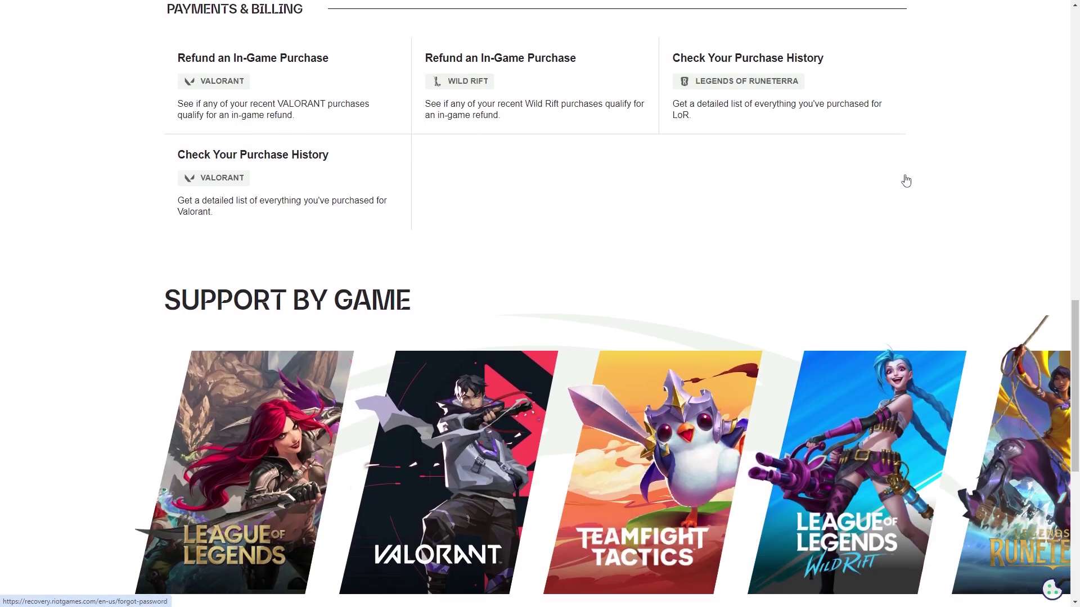
scroll(907, 179, "down", 1)
scroll(907, 179, "down", 2)
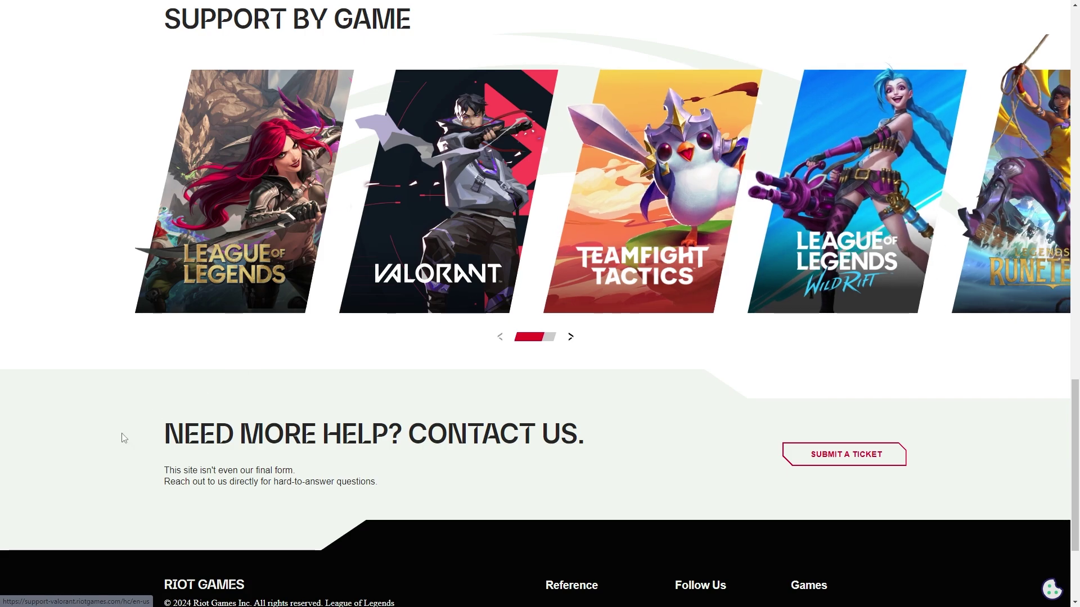
left_click_drag(164, 434, 589, 435)
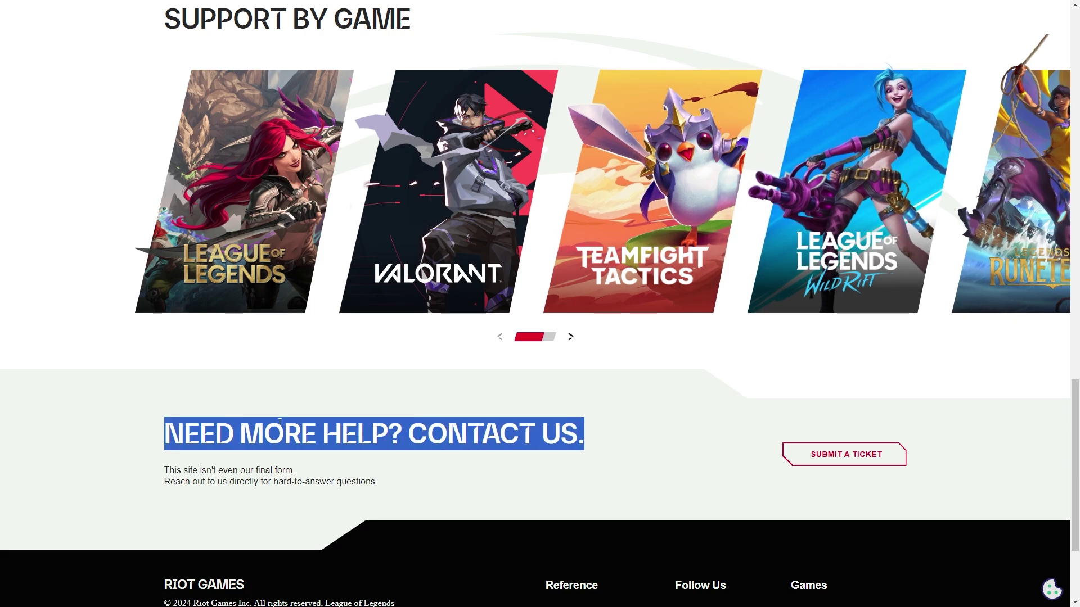
left_click(474, 457)
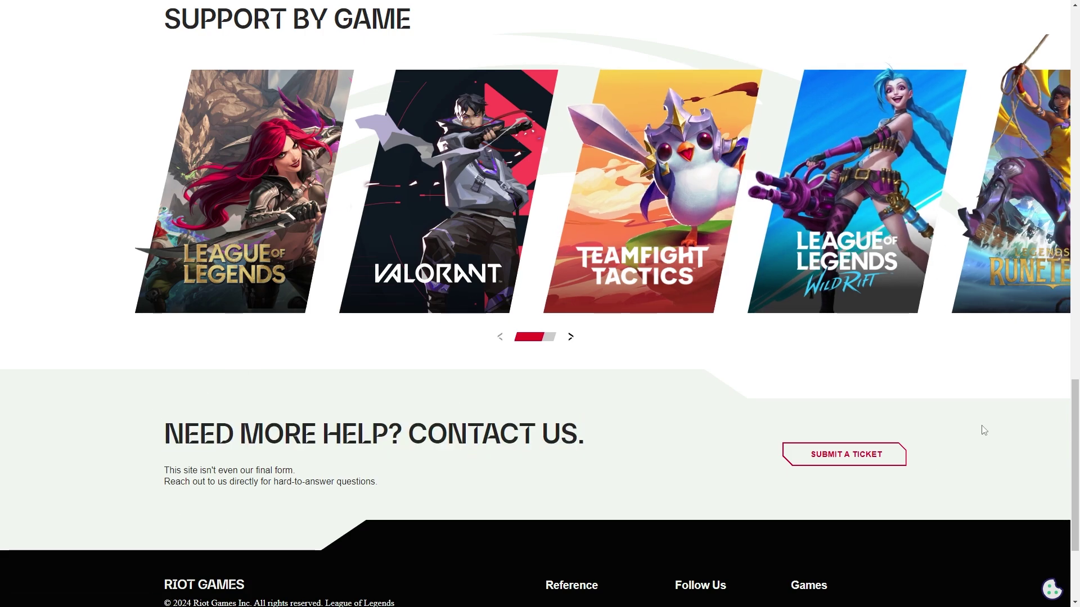
Step: Start a new support ticket and file it under VALORANT
left_click(848, 457)
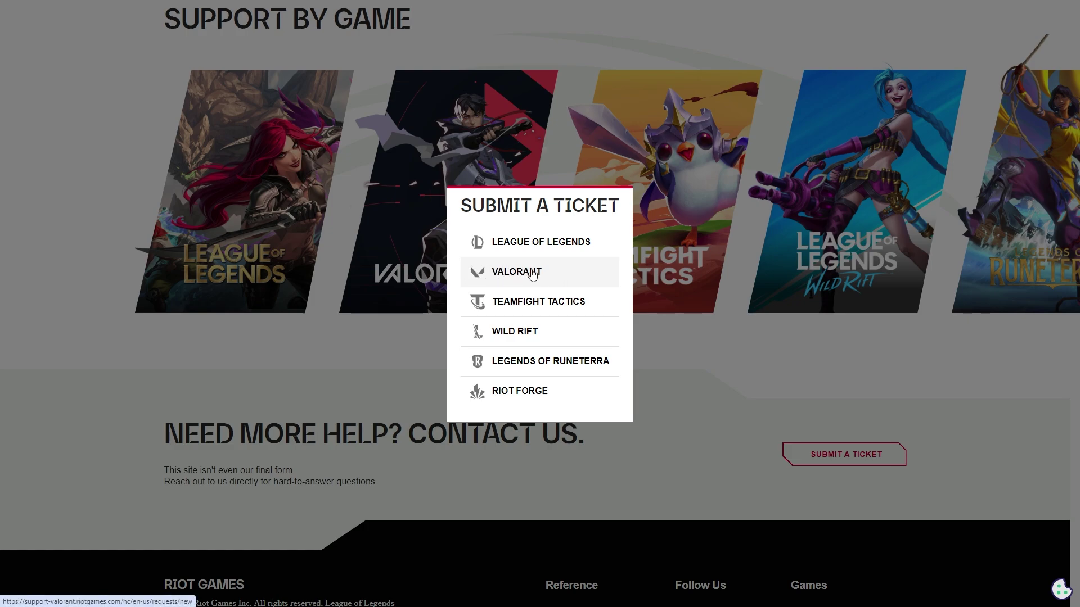
left_click(533, 275)
Step: Set the ticket request type to 'Account Management, Data Requests, or Deletion'
left_click_drag(398, 265, 655, 306)
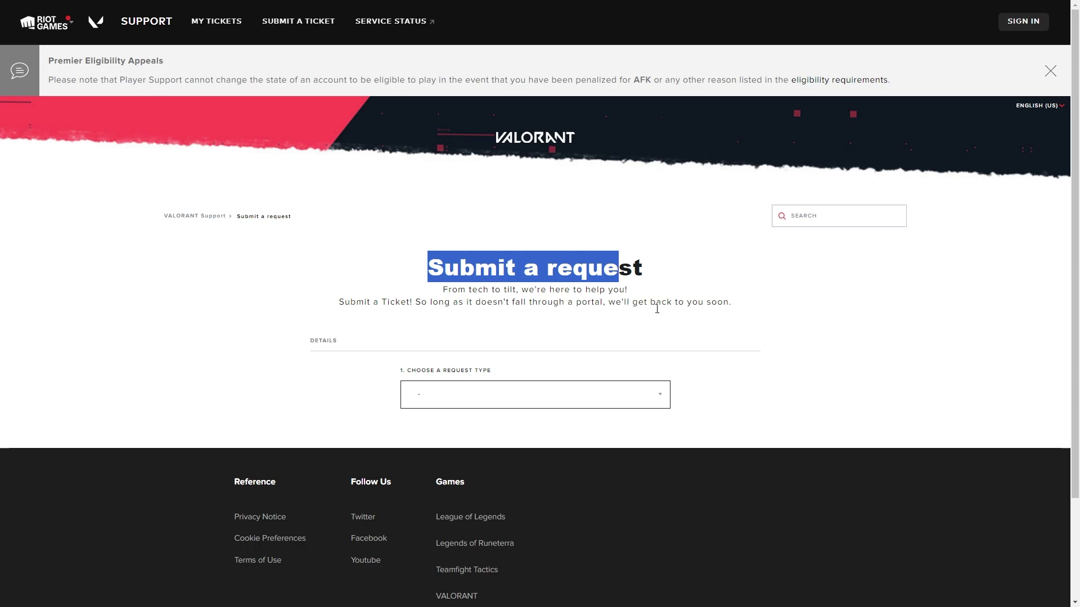
left_click(664, 320)
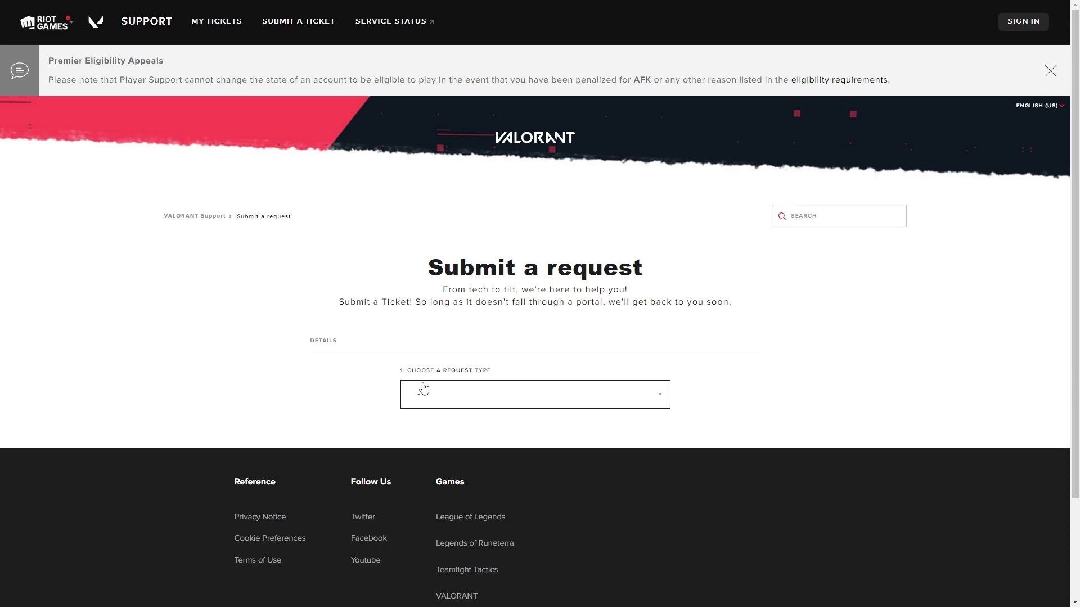
left_click(490, 395)
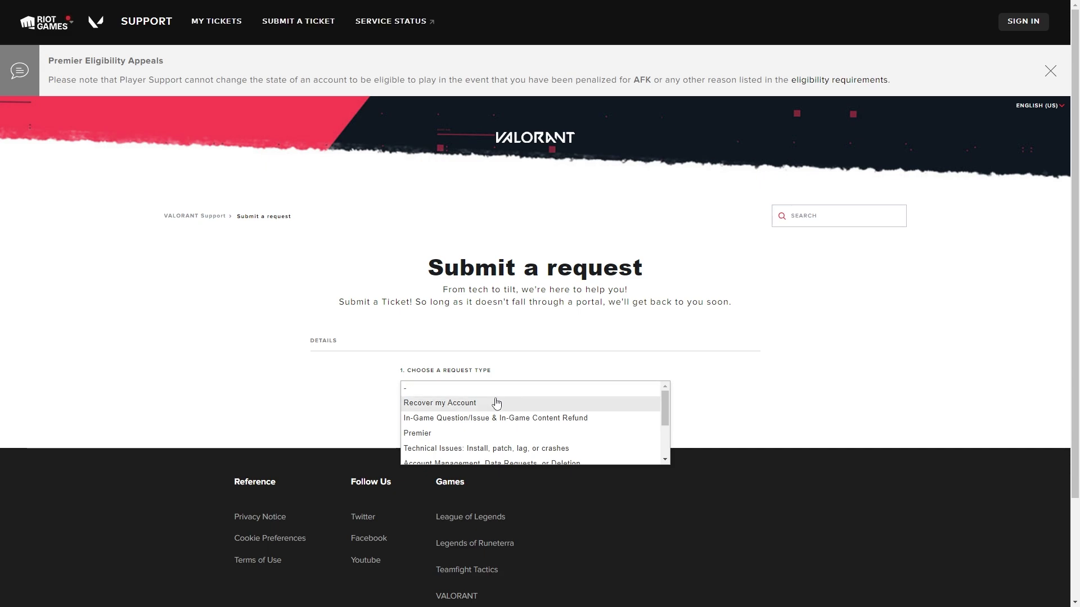
scroll(496, 404, "down", 3)
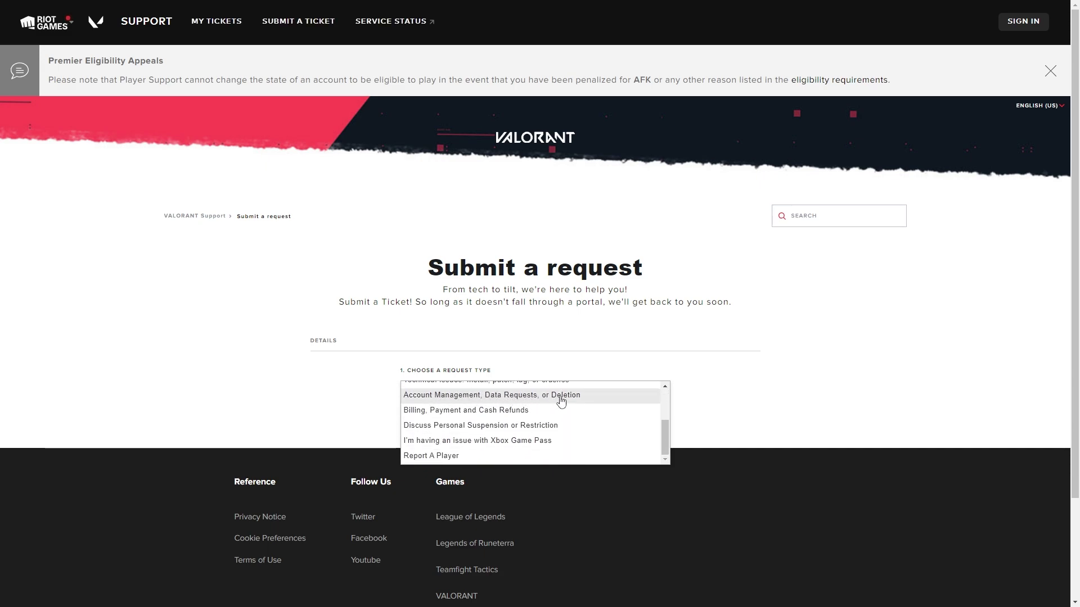
left_click(590, 400)
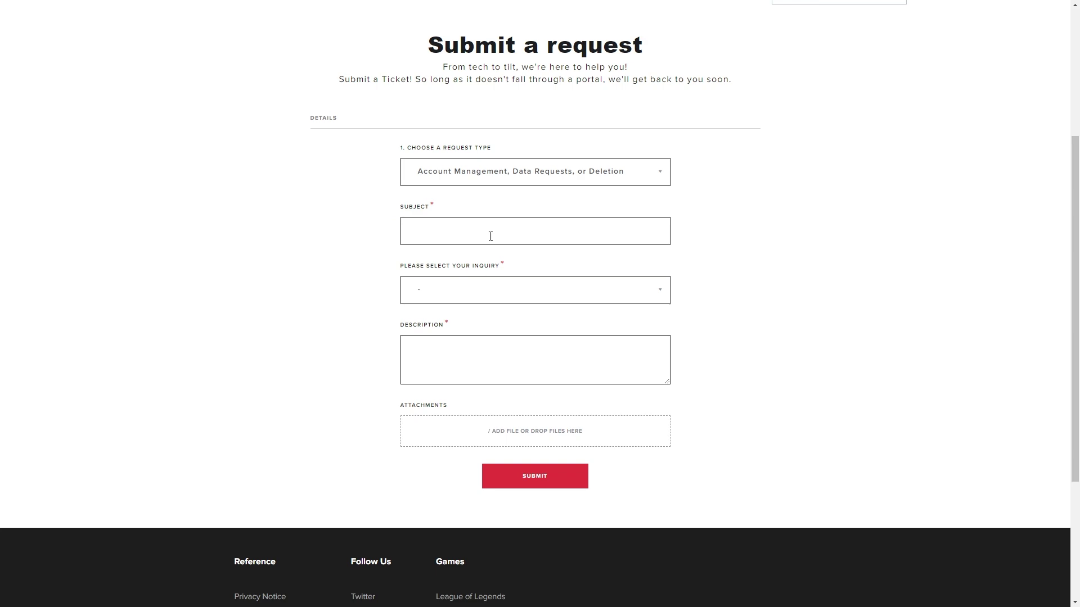
type("change region")
Step: Choose Account Management as the inquiry and bring up the specific account inquiry options
left_click(446, 292)
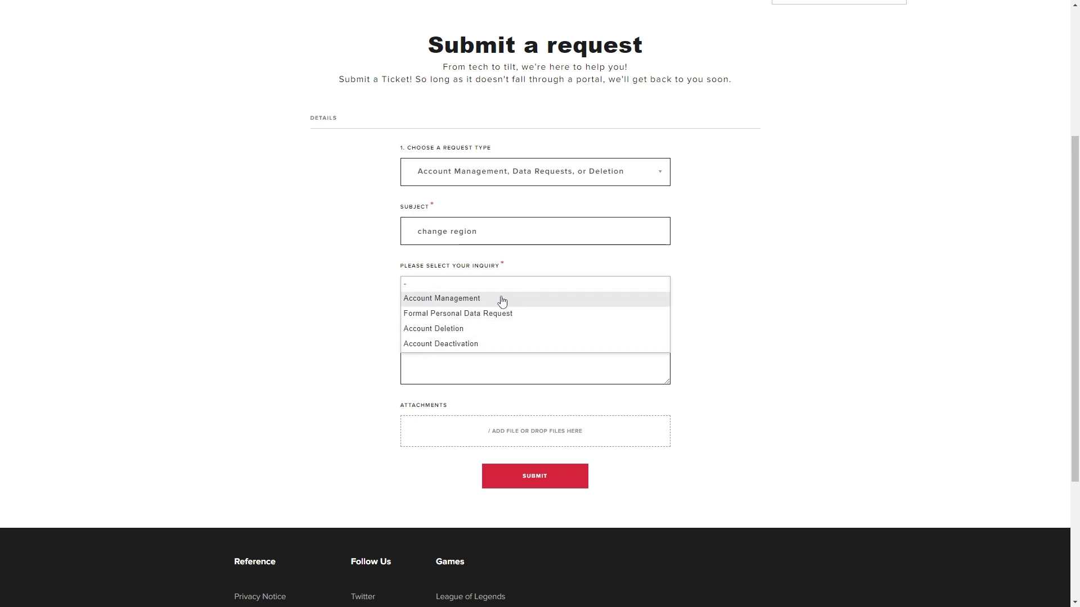
left_click(455, 304)
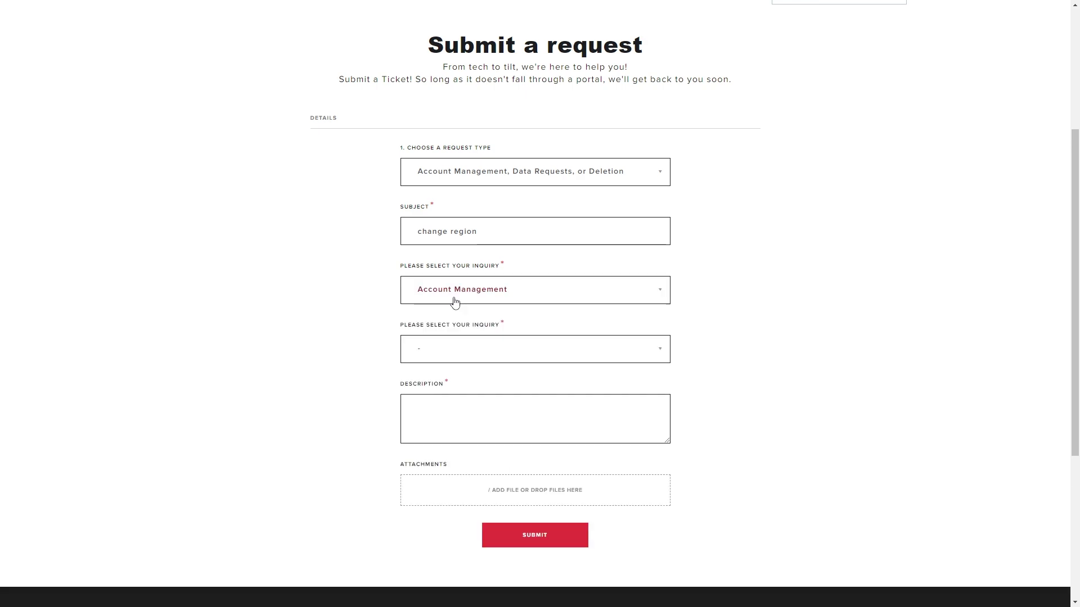
left_click_drag(399, 328, 482, 327)
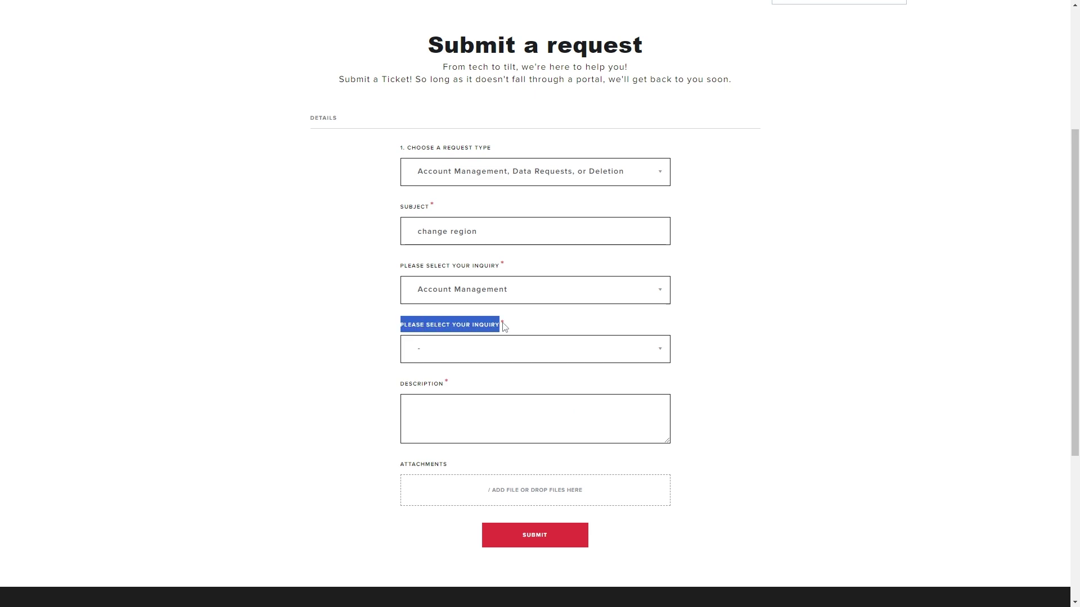
left_click(494, 346)
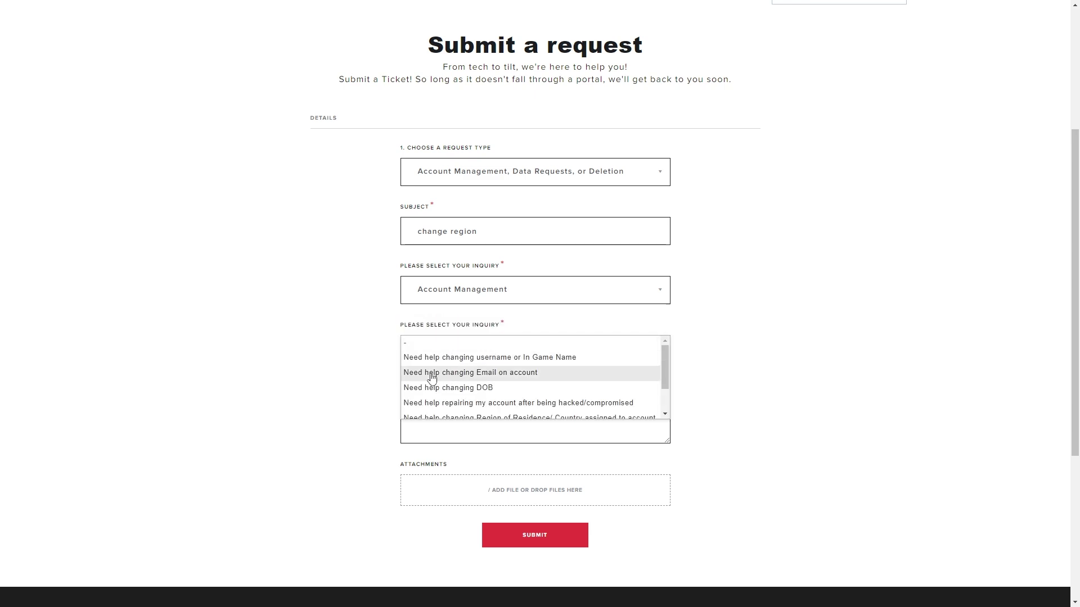
scroll(506, 379, "down", 1)
scroll(540, 380, "down", 1)
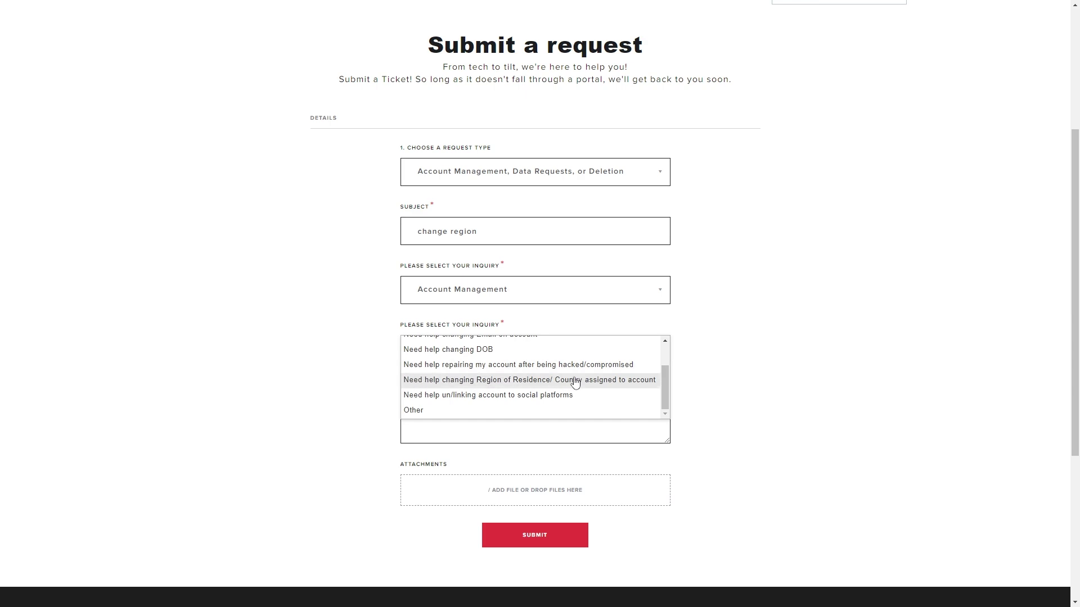
left_click(617, 386)
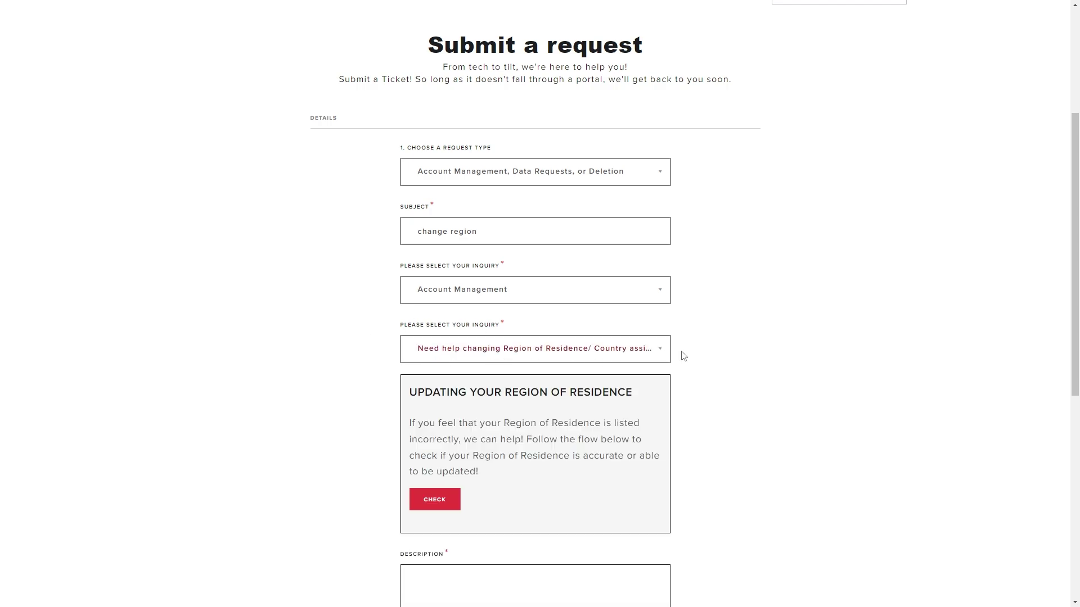
scroll(735, 355, "down", 1)
left_click_drag(411, 297, 671, 306)
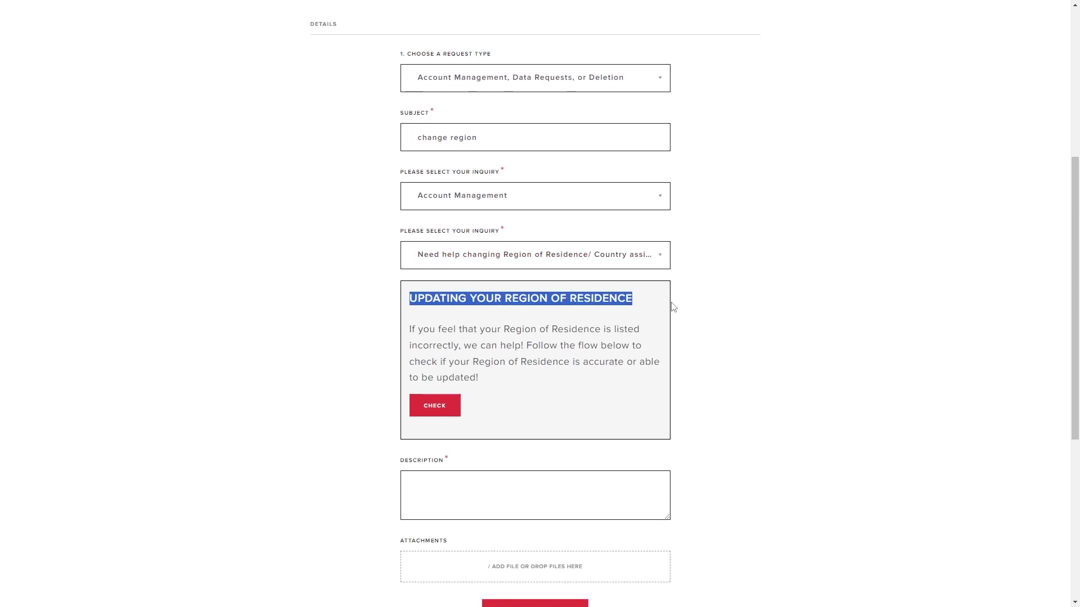
left_click(621, 318)
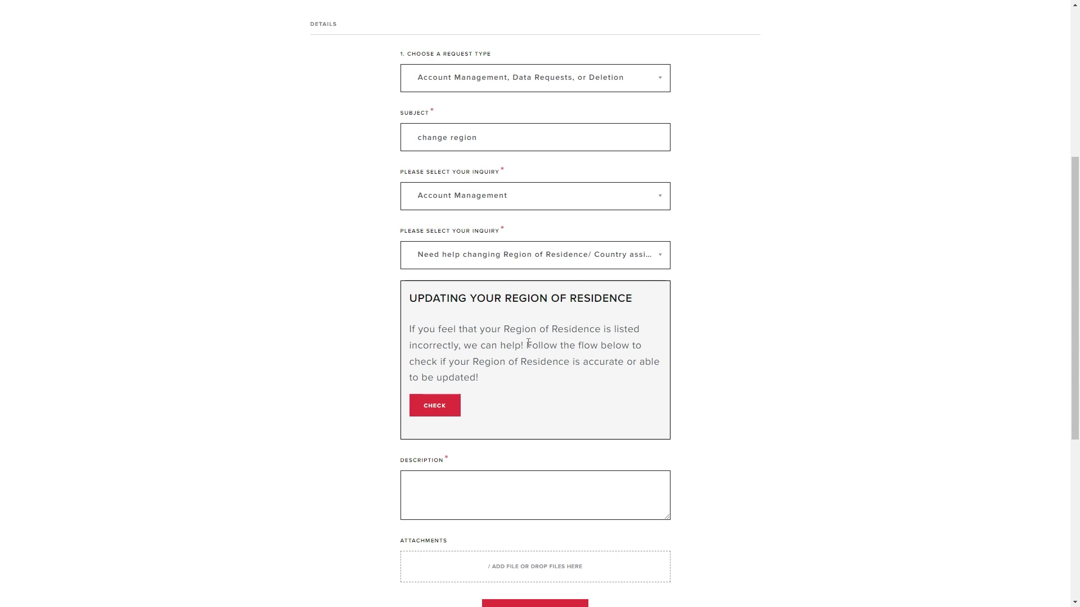
left_click_drag(527, 346, 632, 346)
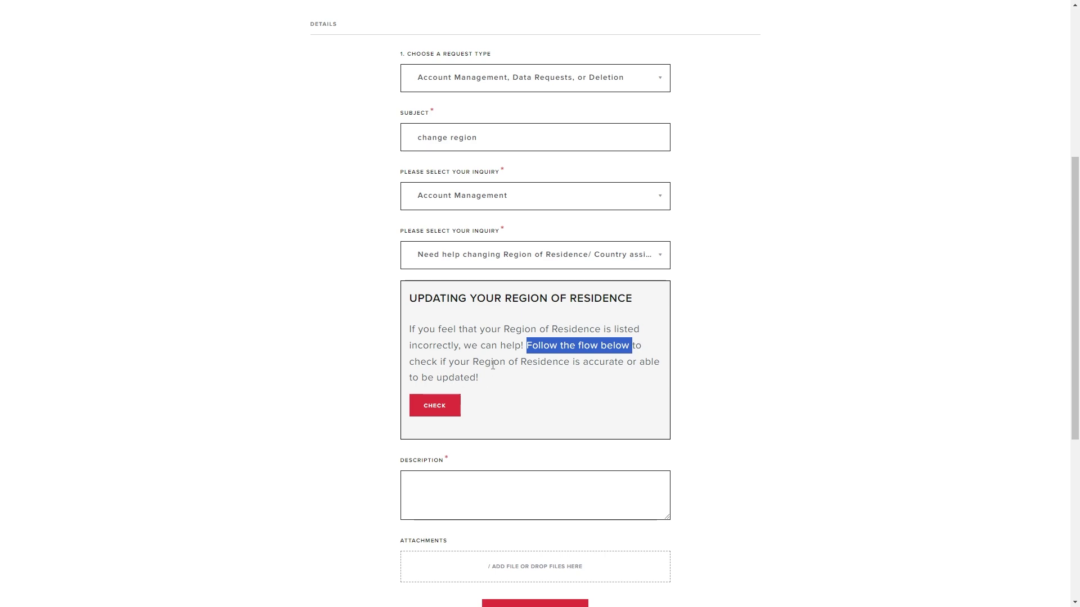
left_click(342, 391)
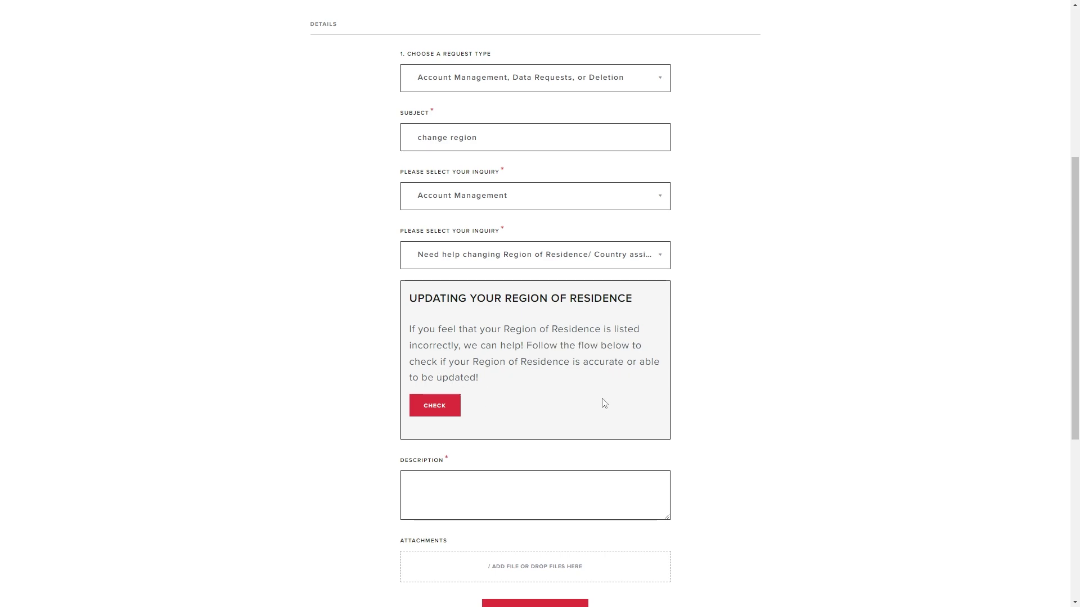
Step: Run the Region of Residence check, which reports the region cannot be determined
left_click(442, 409)
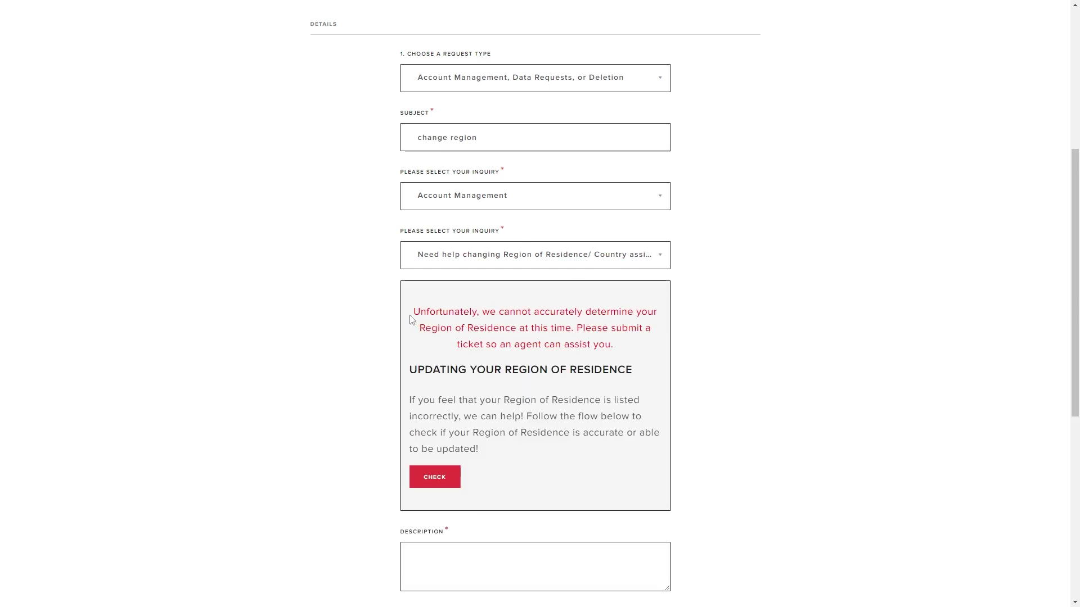
left_click_drag(411, 312, 621, 346)
left_click(664, 367)
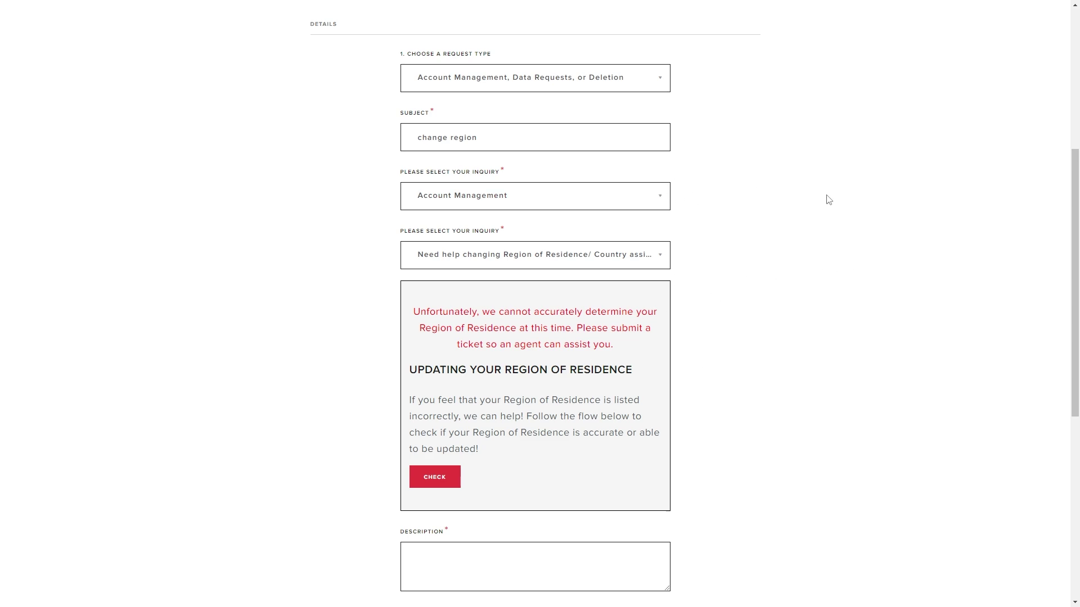
scroll(883, 345, "down", 2)
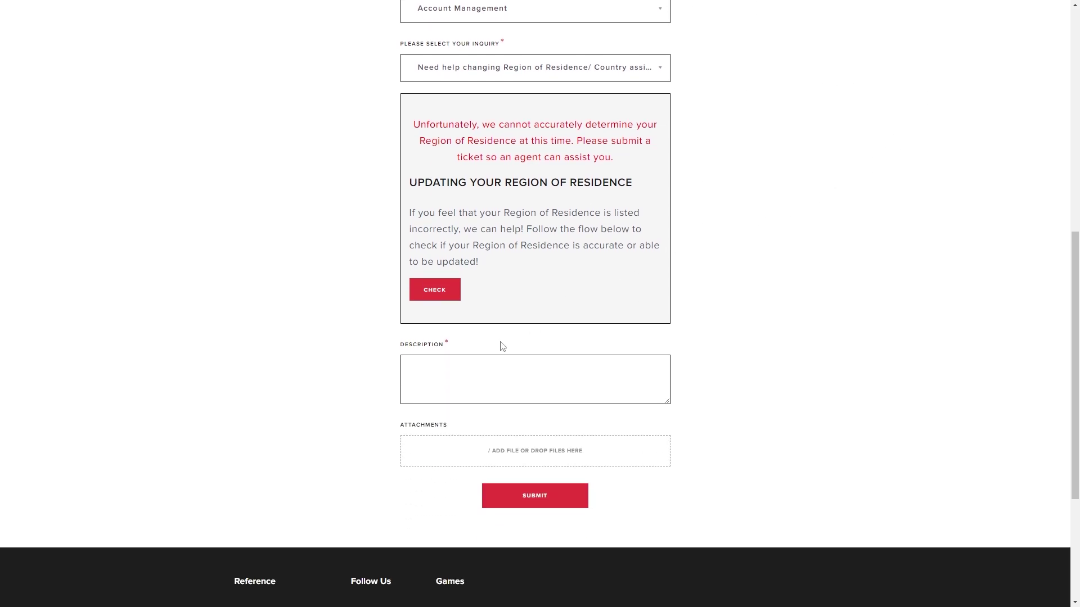
left_click(430, 384)
left_click_drag(398, 426, 506, 427)
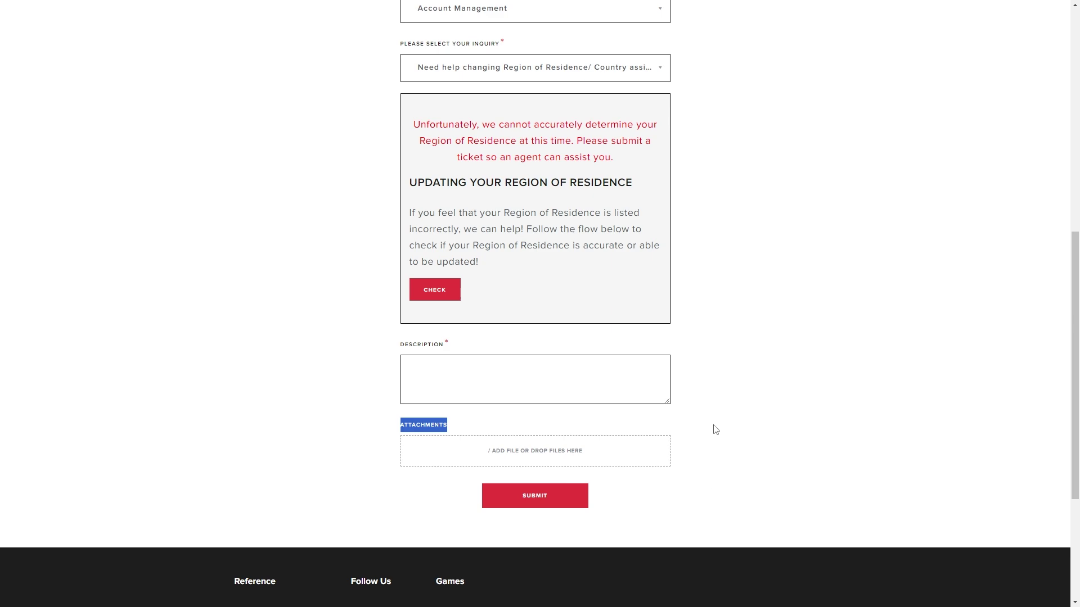
left_click(549, 435)
left_click_drag(378, 424, 484, 414)
left_click(486, 416)
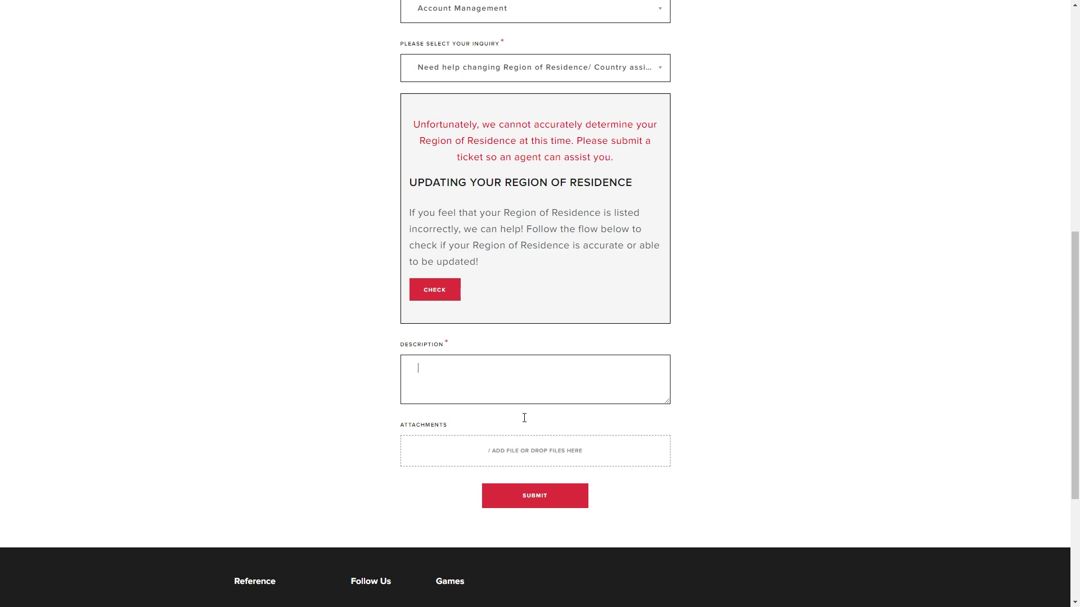
left_click(650, 358)
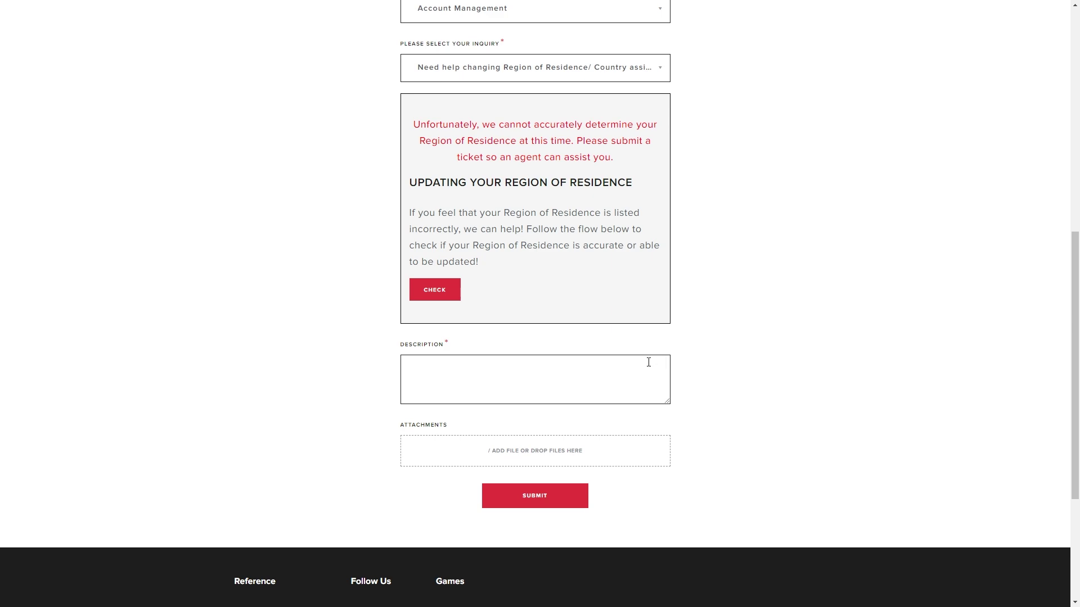